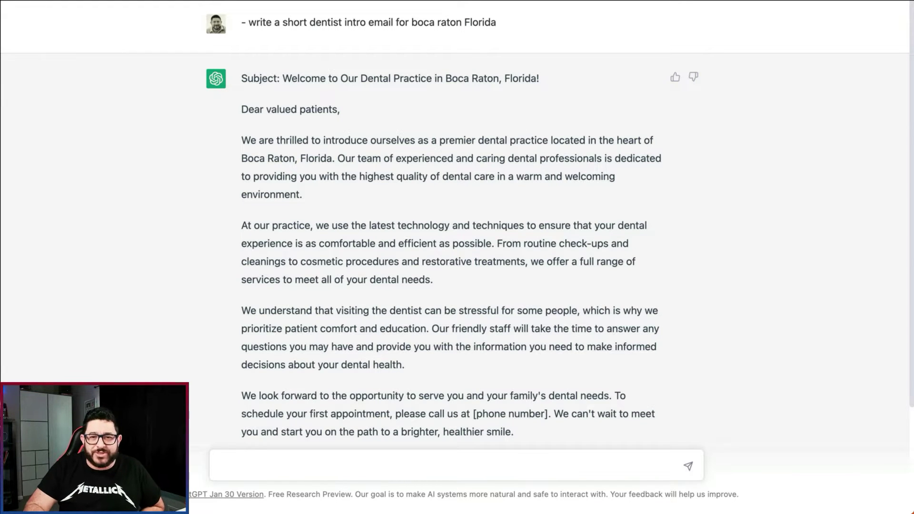
- Scroll through the 'Importance of Regular Dental Cleanings for Teeth Protection' email reply to review it
scroll(550, 205, "down", 2)
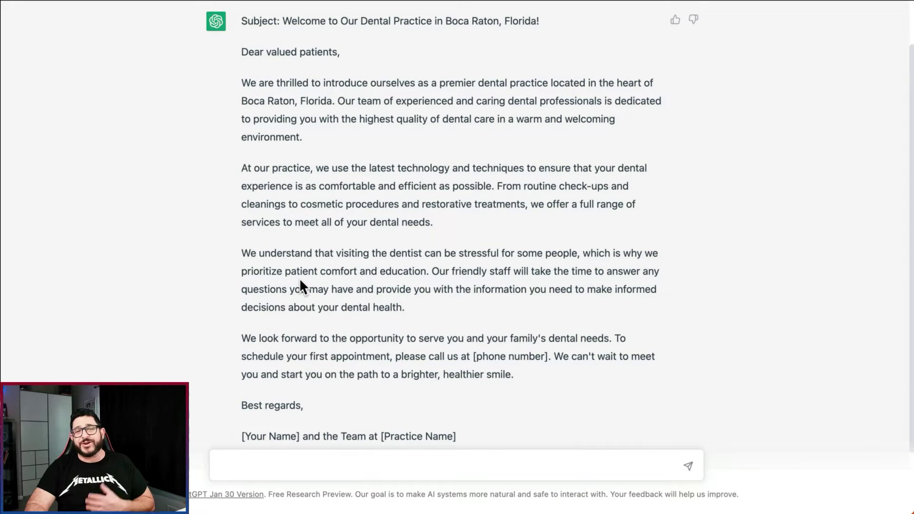
scroll(299, 285, "up", 1)
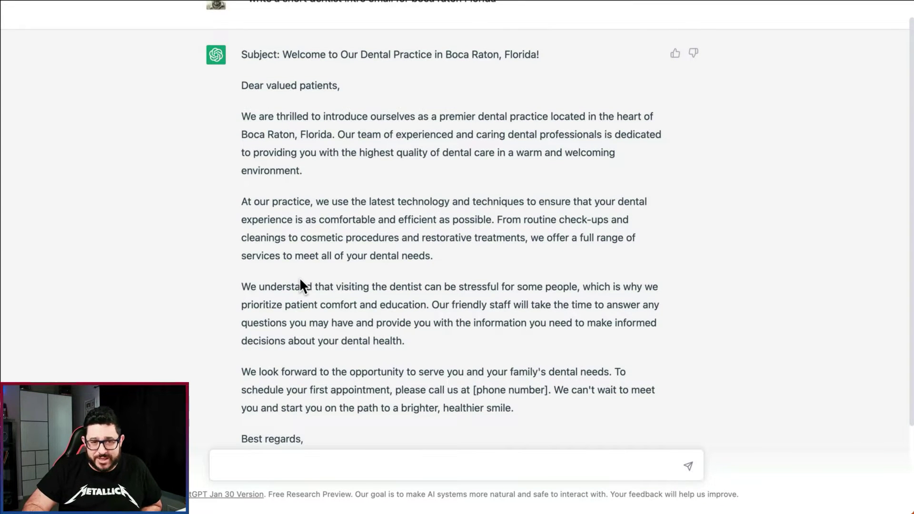
scroll(300, 281, "up", 1)
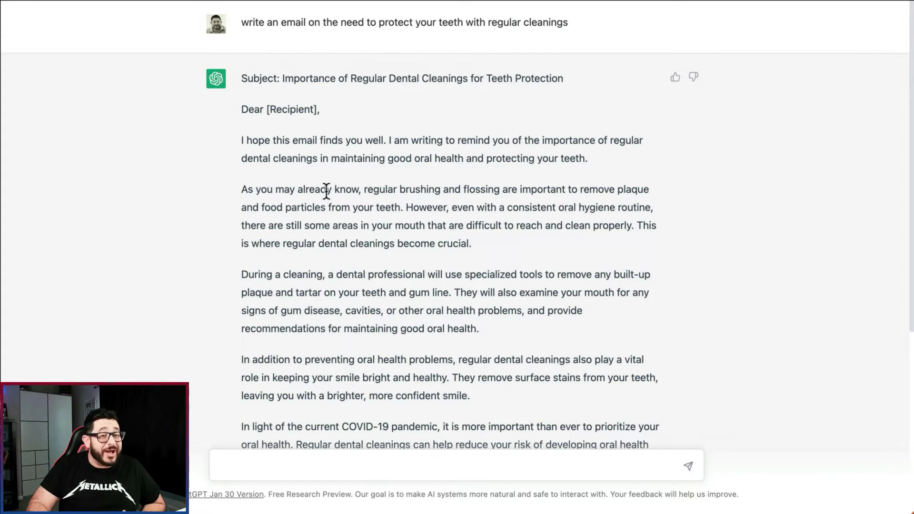
- Scroll through the dental check-ups blog post to review its numbered sections
scroll(331, 192, "down", 2)
scroll(331, 191, "down", 5)
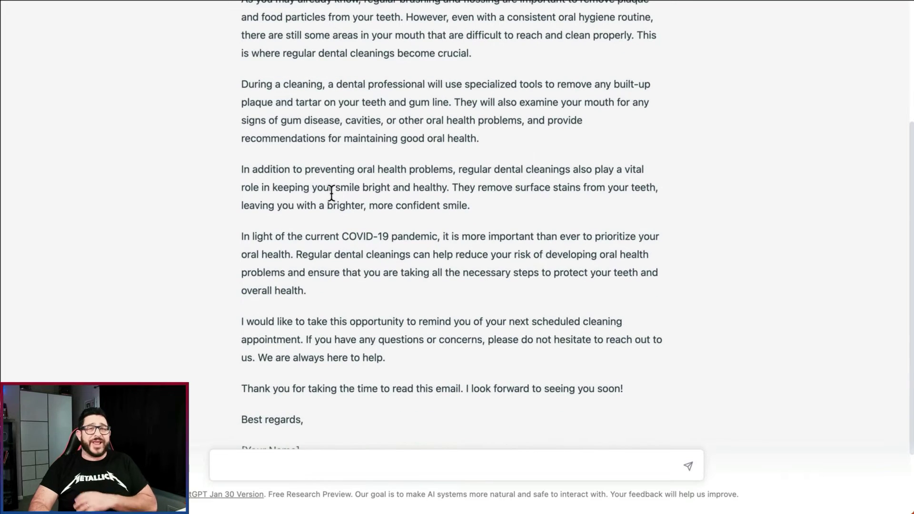
scroll(331, 193, "up", 2)
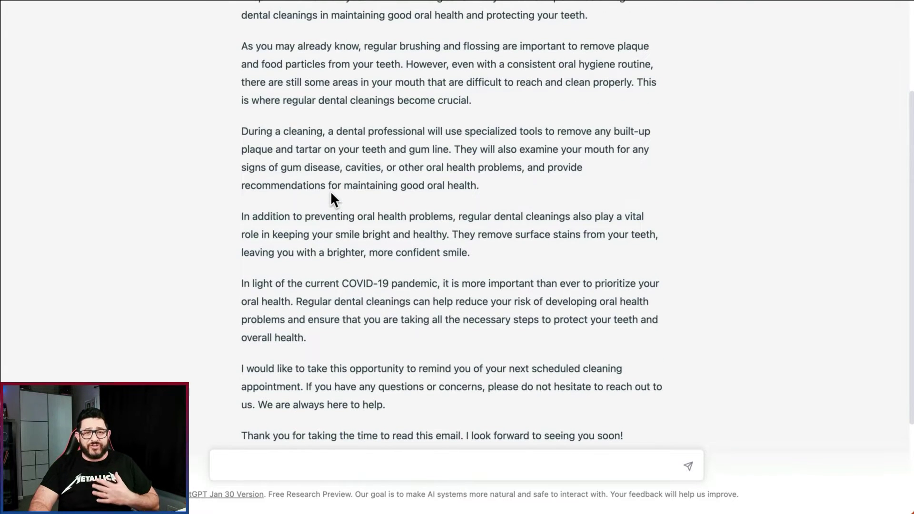
scroll(330, 194, "down", 1)
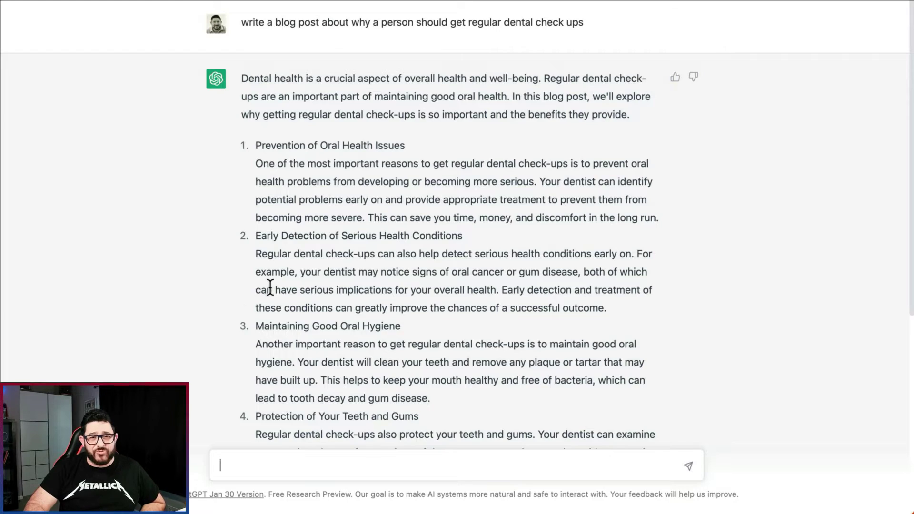
- Scroll down through the flossing blog post, past sections like Prevents Gum Disease
scroll(267, 287, "down", 6)
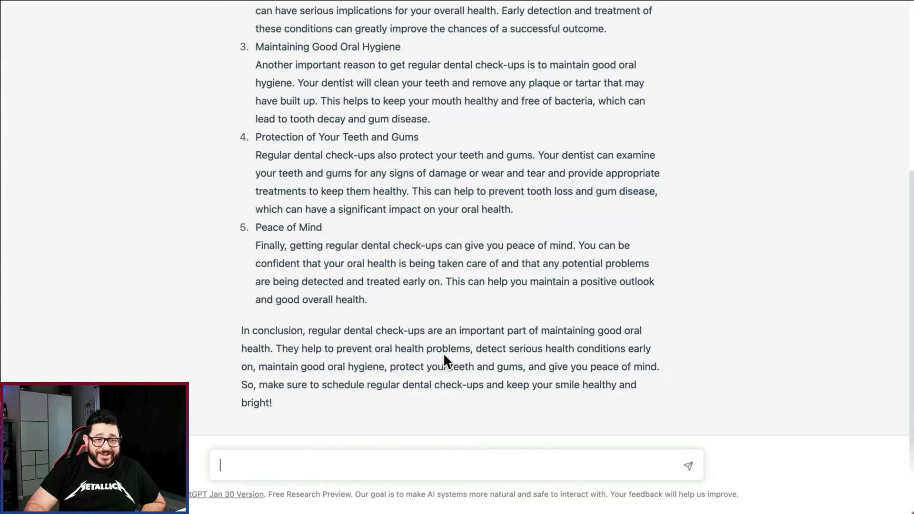
scroll(443, 353, "down", 1)
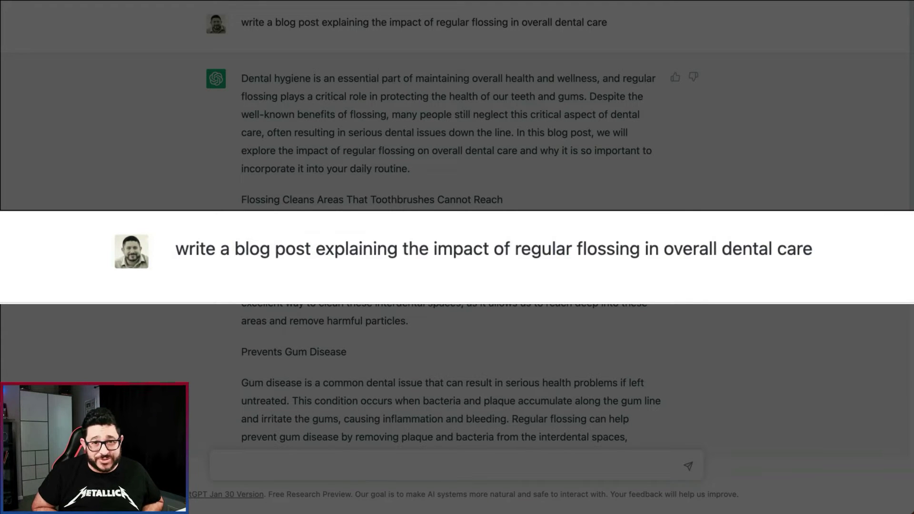
- Scroll through the 'Dental Bridges: A Solution for Missing Teeth' web page copy
scroll(263, 255, "down", 1)
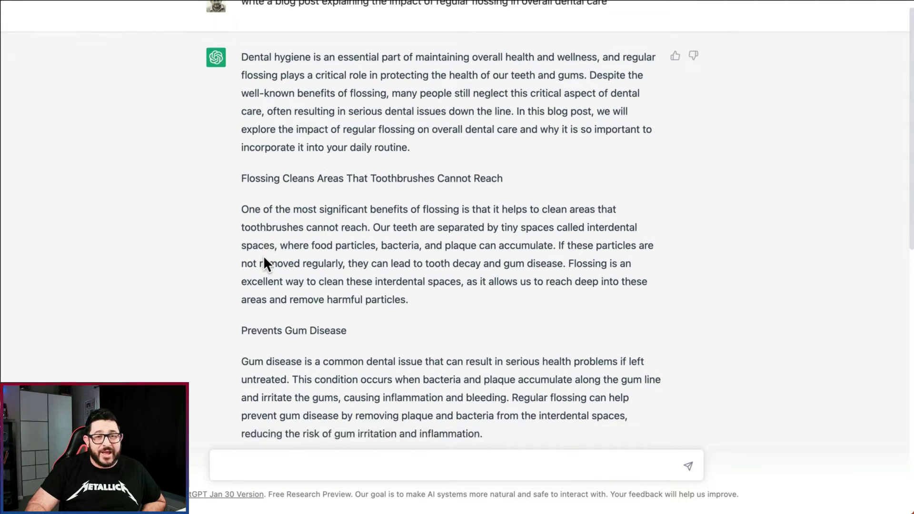
scroll(264, 255, "up", 1)
scroll(264, 255, "down", 3)
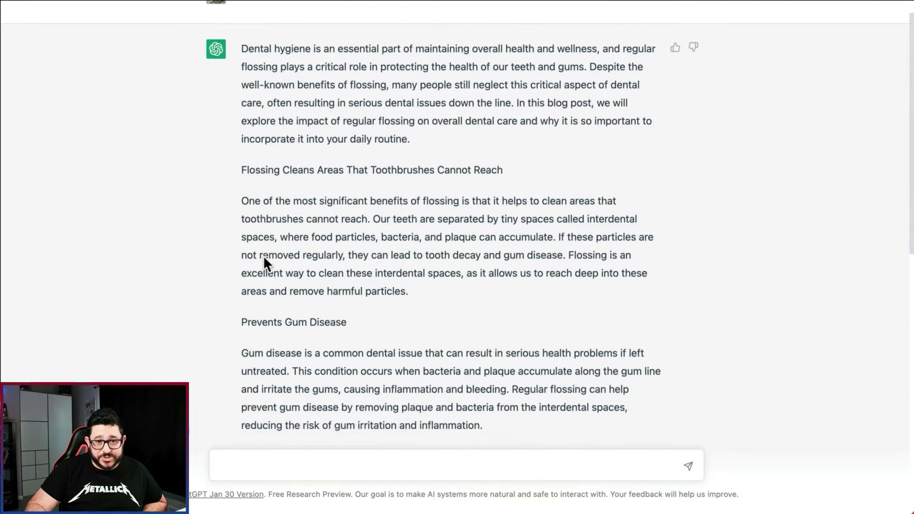
scroll(275, 257, "down", 1)
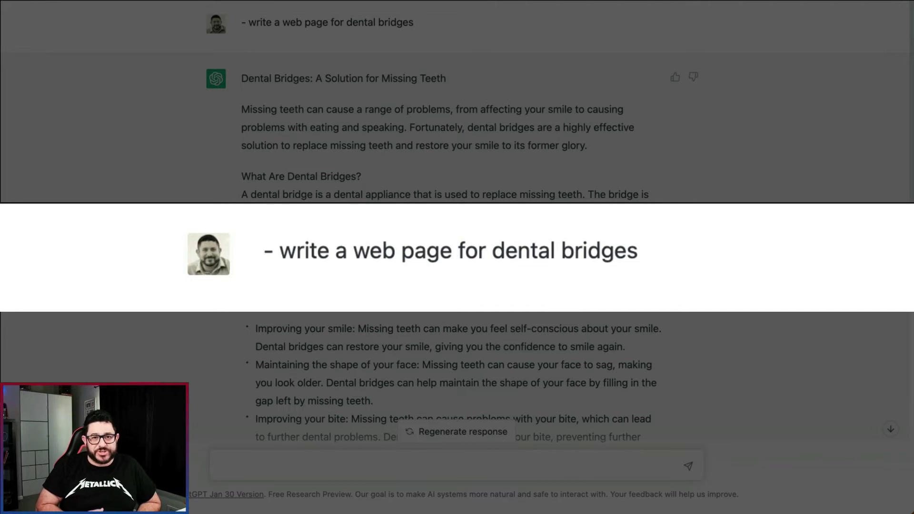
- Scroll through the rewritten 'Veneers: Enhance Your Smile with NJ Dental Centers' page and comedy follow-up
scroll(427, 197, "down", 3)
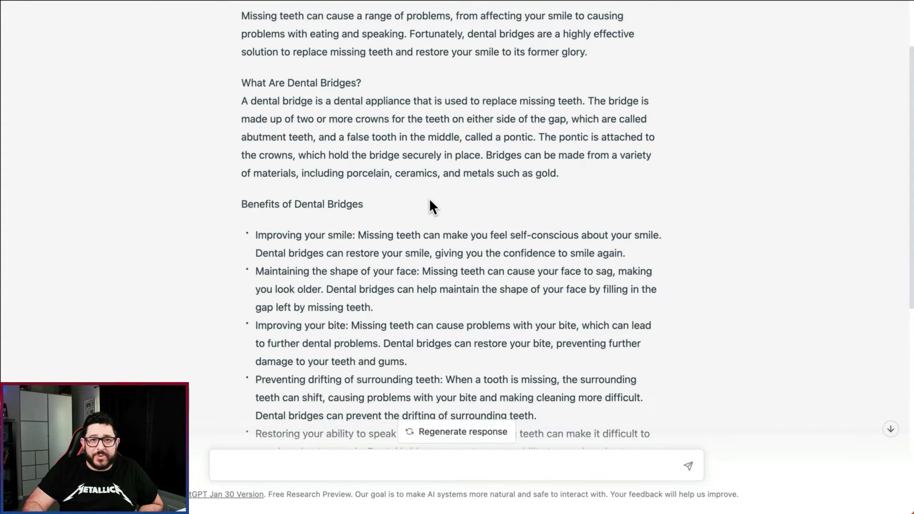
scroll(429, 199, "up", 3)
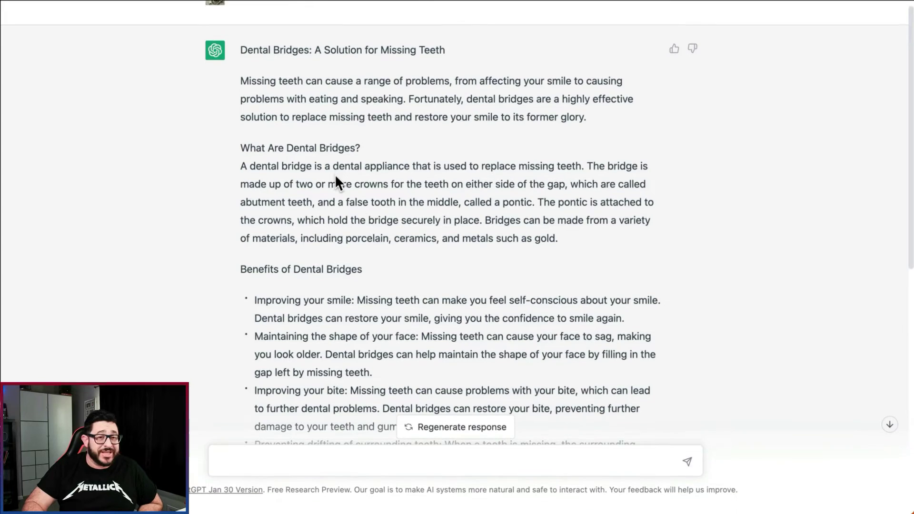
scroll(364, 216, "down", 4)
scroll(365, 215, "down", 2)
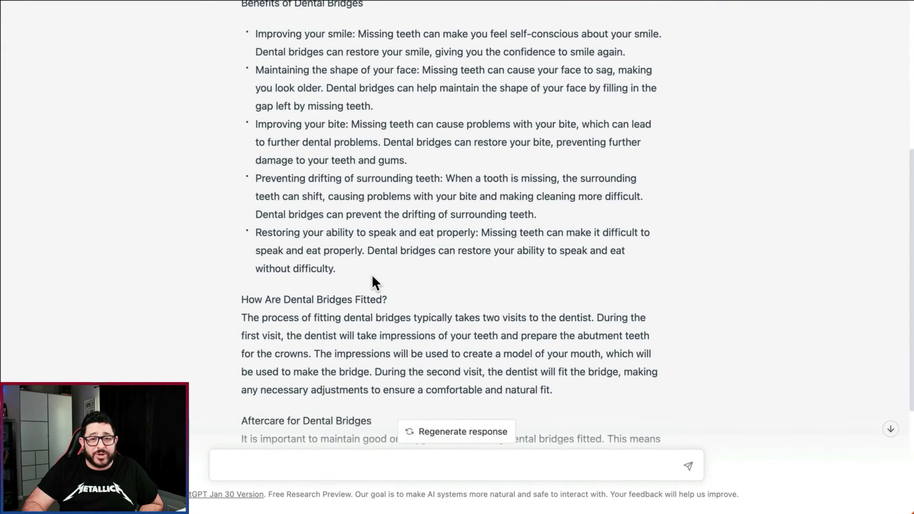
scroll(373, 276, "down", 4)
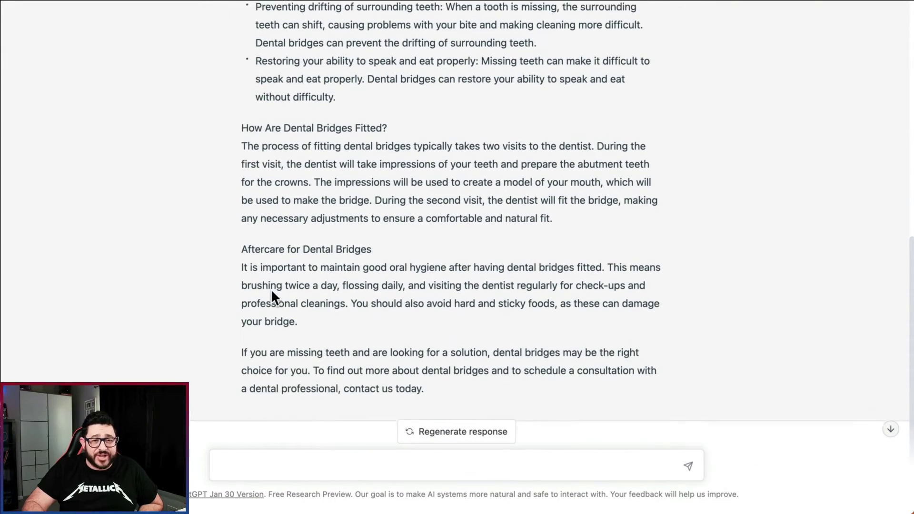
scroll(272, 296, "down", 1)
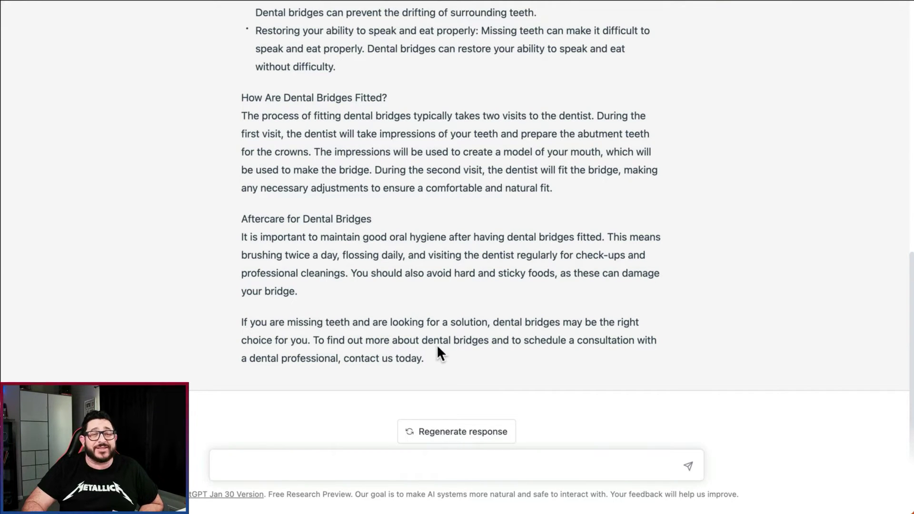
scroll(441, 354, "up", 10)
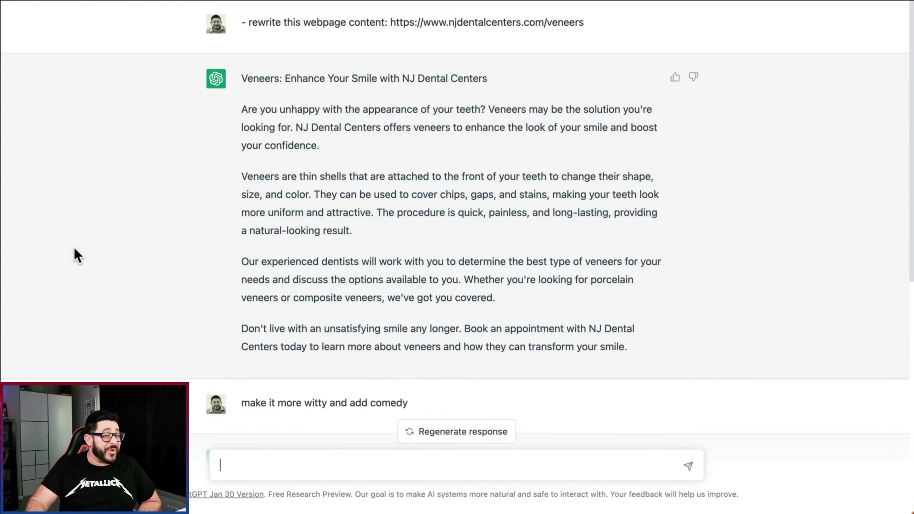
- Scroll down through the Smile Makeover YouTube script's intro and segments
scroll(110, 255, "down", 3)
scroll(111, 258, "down", 6)
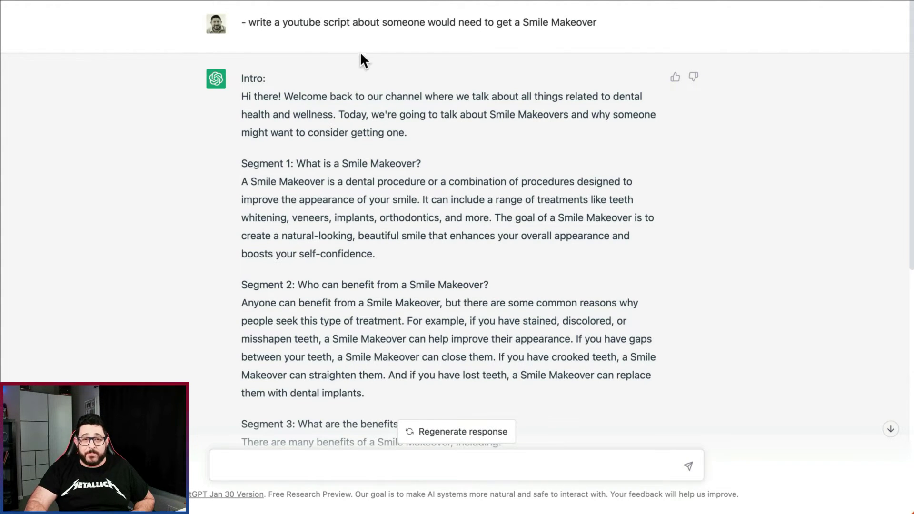
- Scroll past the Smile Makeover script to the 'Invitation to Join Our Dental Team as a Dental Hygienist' email
scroll(370, 116, "down", 1)
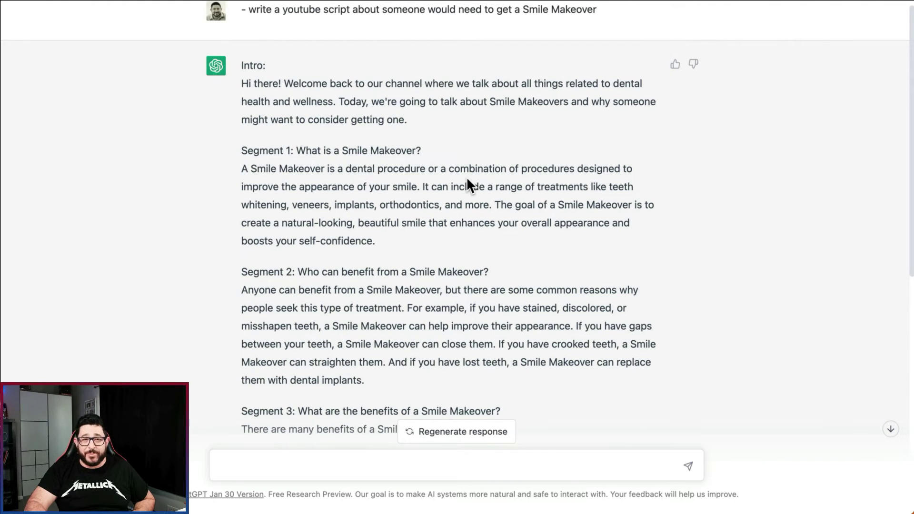
scroll(467, 182, "down", 2)
scroll(467, 179, "down", 1)
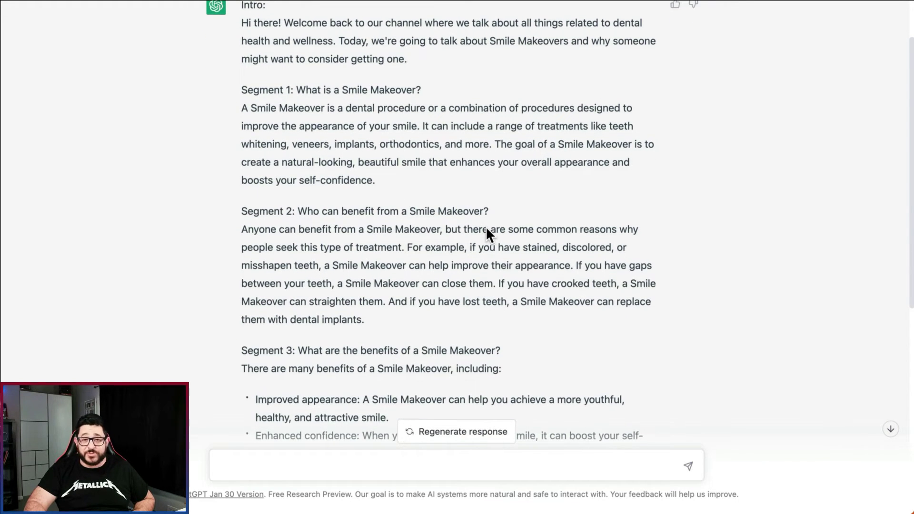
scroll(486, 228, "down", 5)
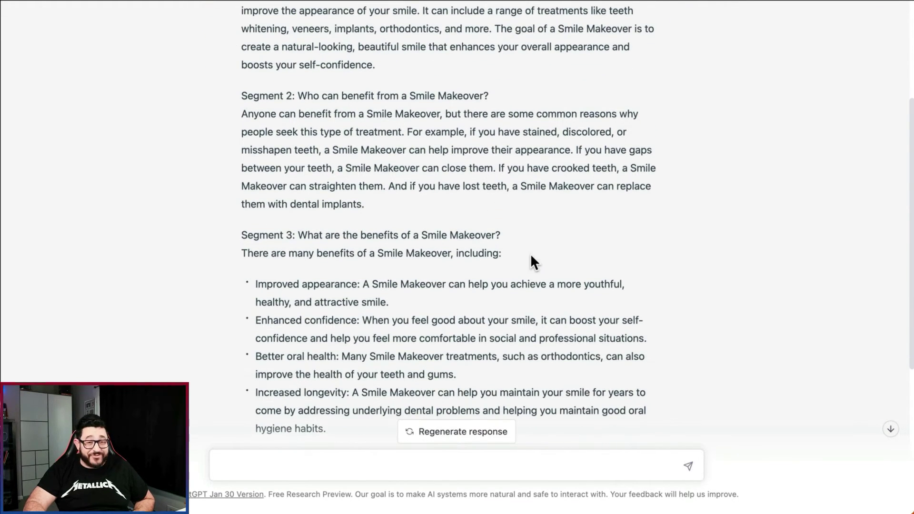
scroll(505, 257, "down", 1)
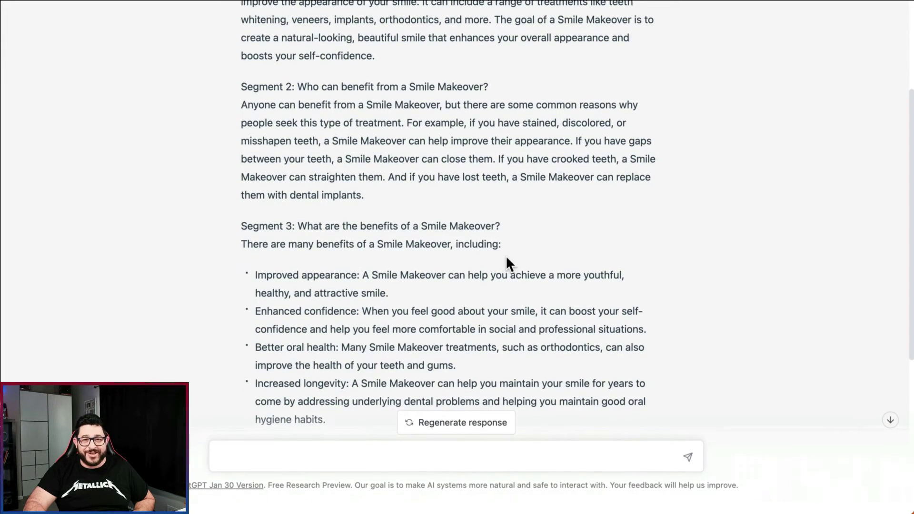
scroll(325, 305, "down", 3)
scroll(327, 305, "down", 8)
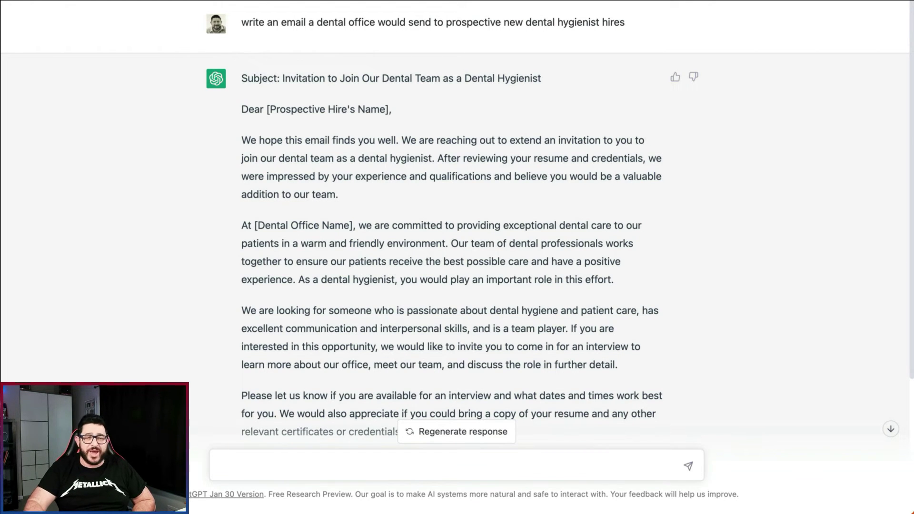
- Scroll down to the receptionist–patient phone script about expiring dental insurance
scroll(437, 110, "down", 5)
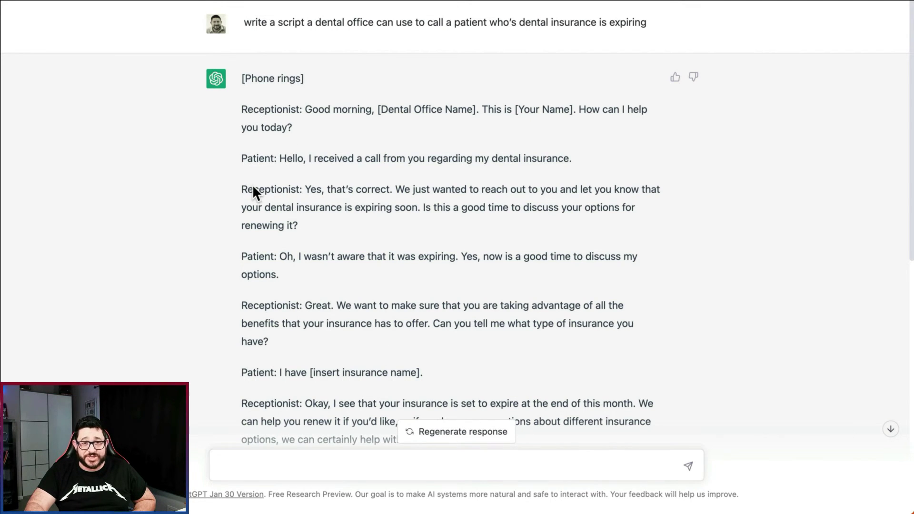
- Scroll past the 'Smile Bright with Our Easy Payment Plans!' ad copy to its suggested visuals list
scroll(252, 188, "down", 5)
scroll(321, 206, "down", 4)
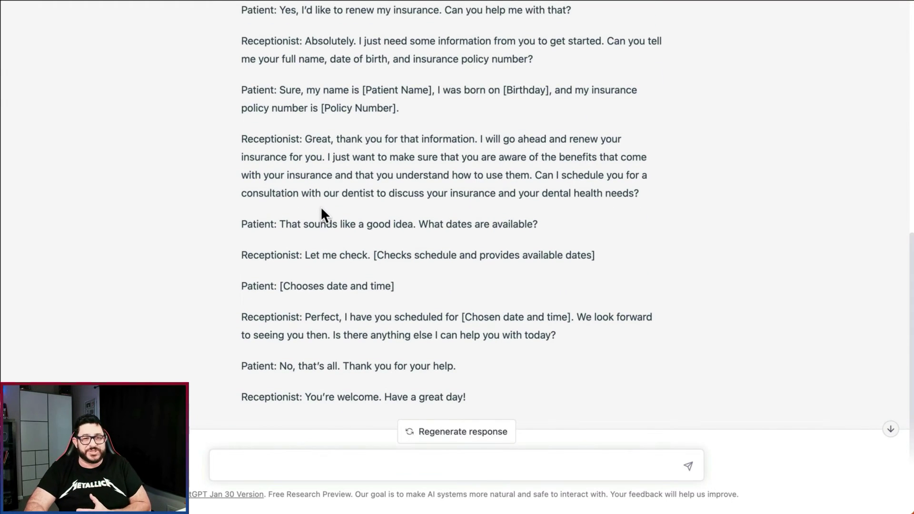
scroll(322, 208, "down", 1)
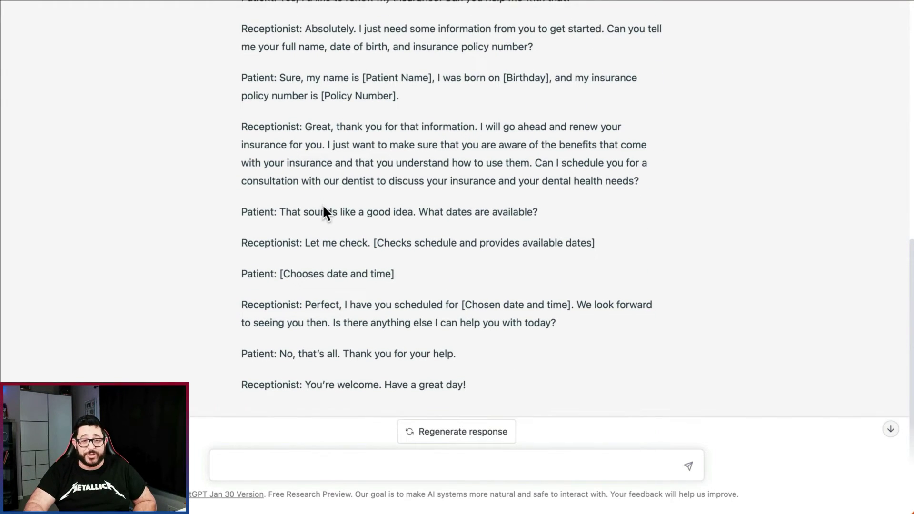
scroll(322, 208, "up", 8)
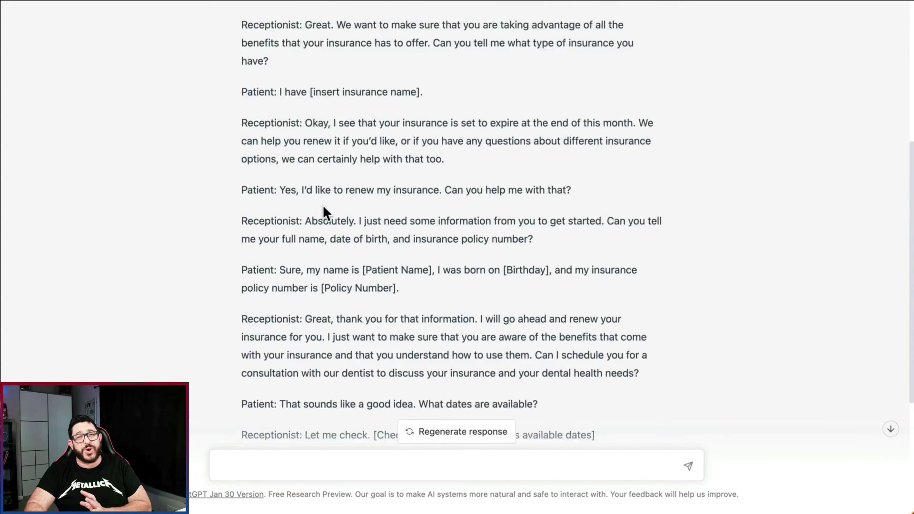
scroll(324, 207, "up", 2)
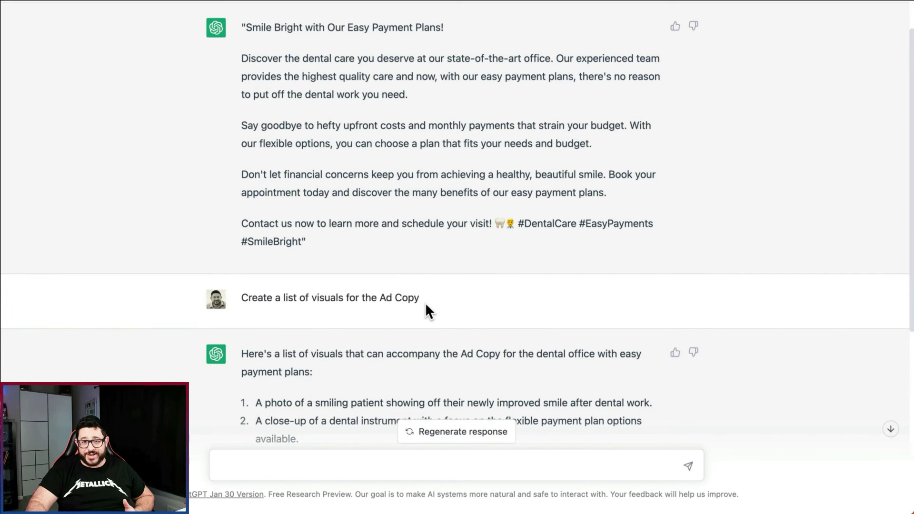
- Scroll to the dentist's BNI meeting script opening 'Good morning everyone,'
scroll(404, 335, "down", 5)
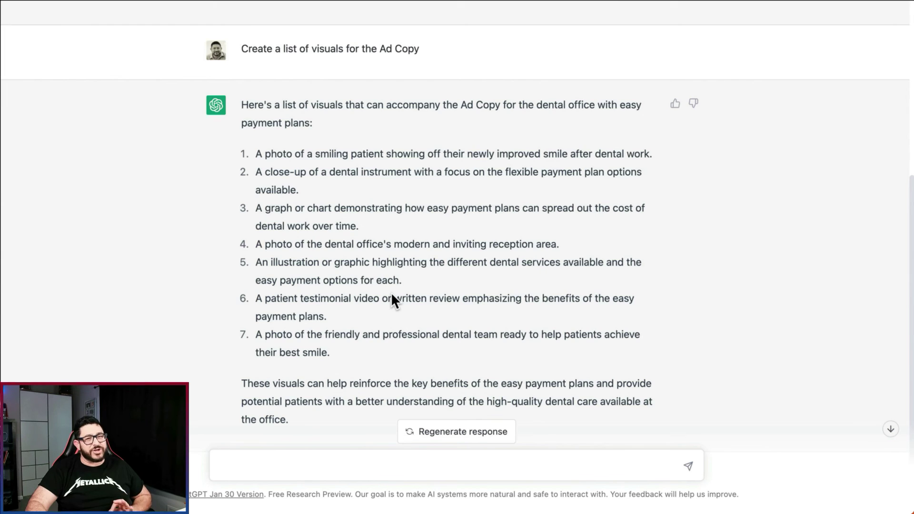
scroll(391, 298, "up", 6)
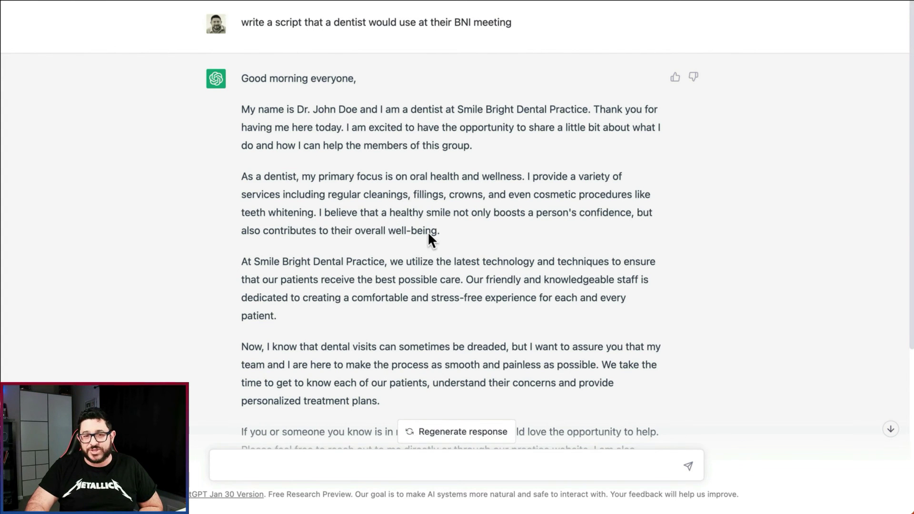
- Scroll to the numbered list of 25 dental marketing ideas, from social media advertising to community outreach
scroll(429, 231, "down", 4)
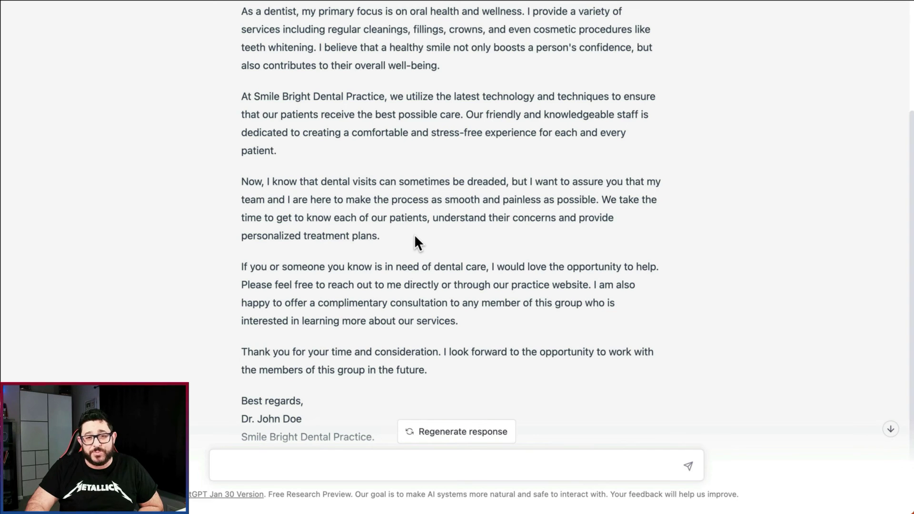
scroll(414, 240, "up", 4)
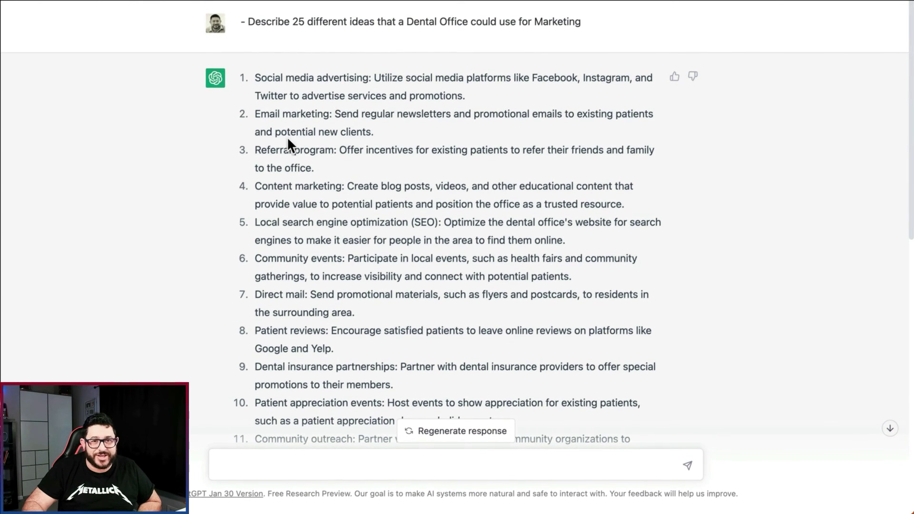
scroll(346, 145, "down", 3)
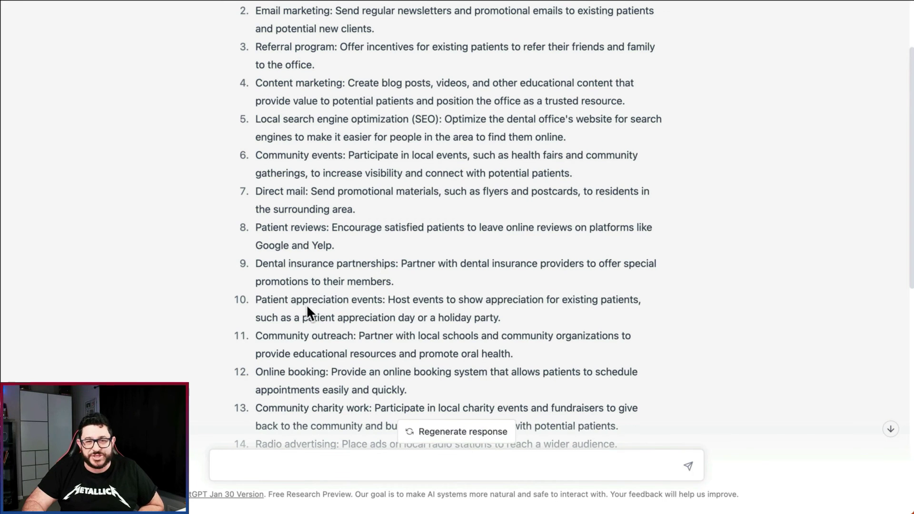
scroll(333, 302, "down", 3)
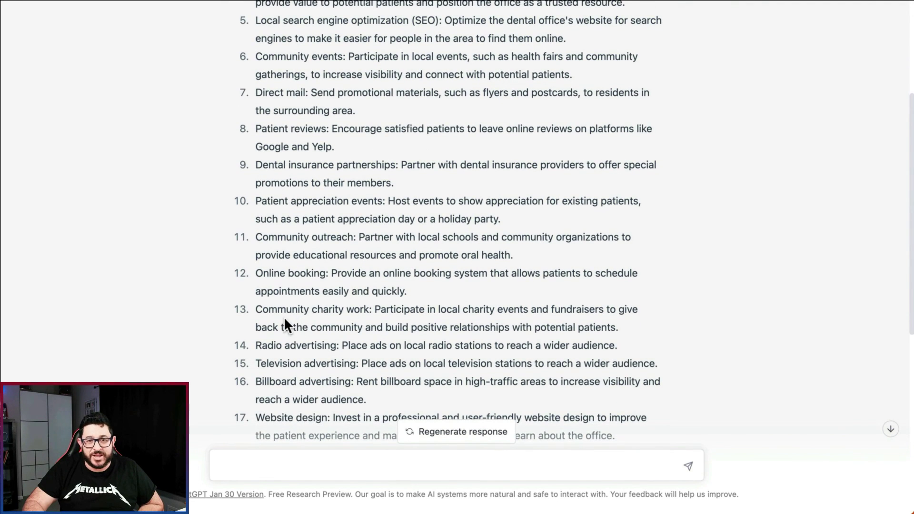
scroll(337, 314, "down", 6)
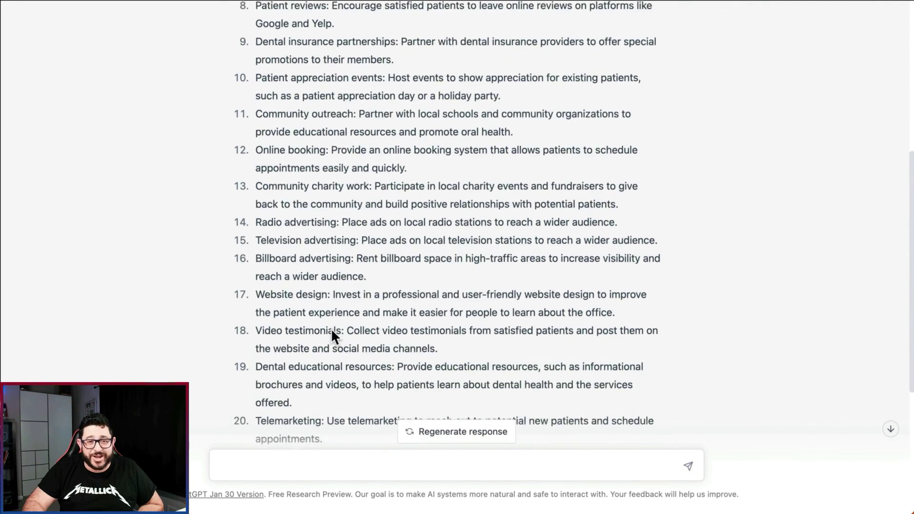
scroll(326, 275, "down", 4)
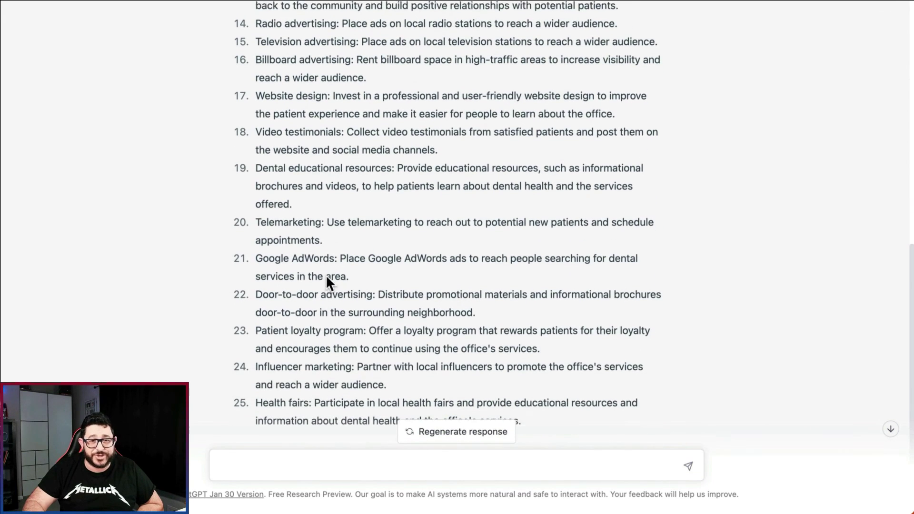